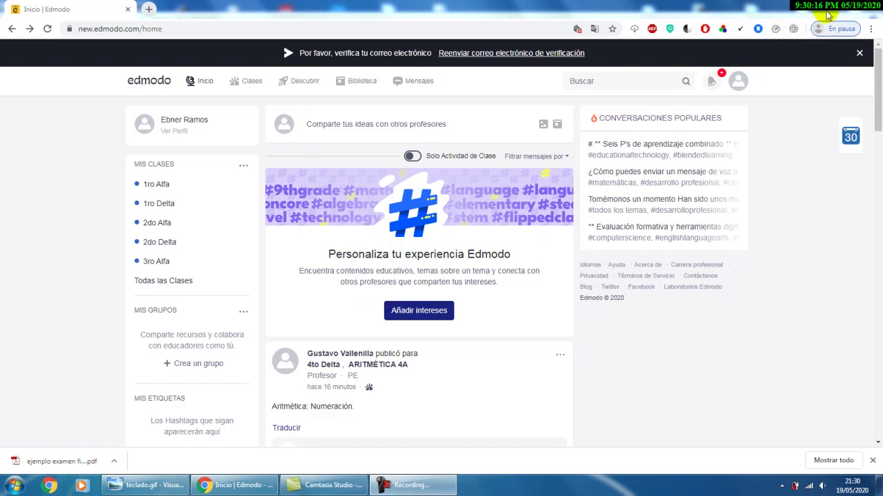
# Show the desktop and open the 5to año folder inside clases virtuales PG to examine the available class files.
pyautogui.hotkey('alt', 'Tab')
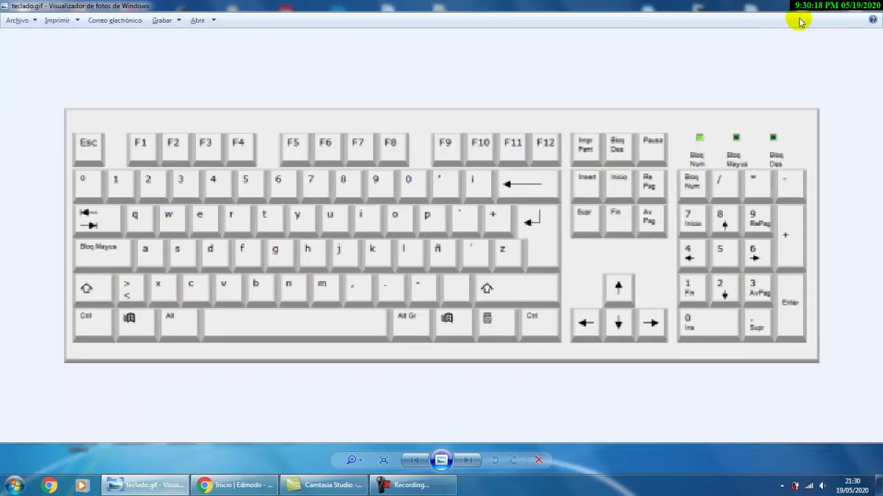
pyautogui.click(827, 13)
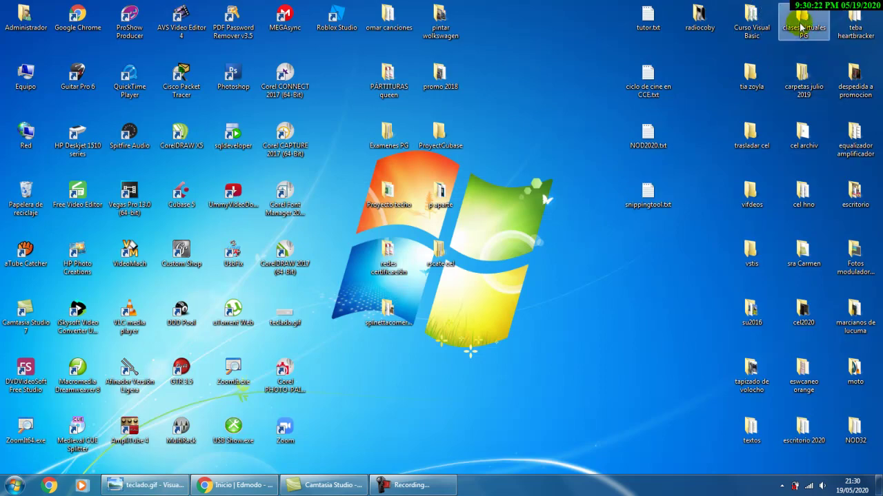
pyautogui.hotkey('ctrl', '1')
pyautogui.moveTo(808, 3)
pyautogui.mouseDown()
pyautogui.moveTo(800, 55)
pyautogui.moveTo(811, 6)
pyautogui.mouseUp()
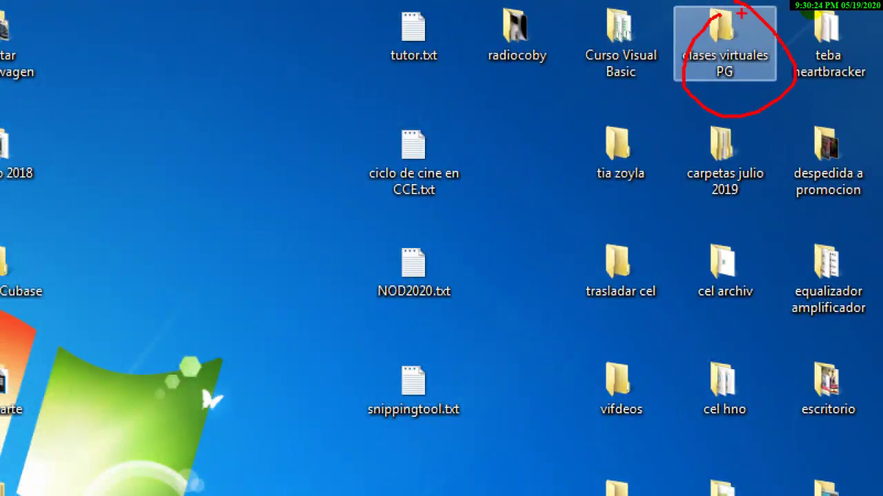
pyautogui.press('Escape')
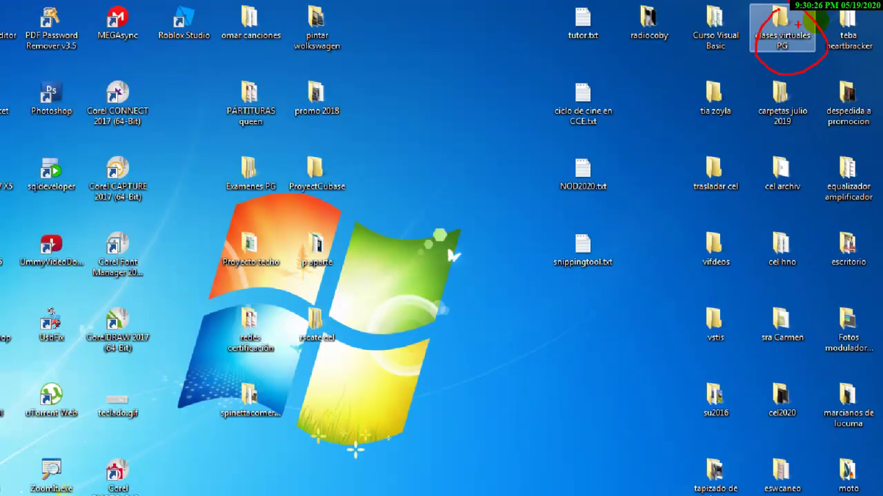
pyautogui.doubleClick(786, 17)
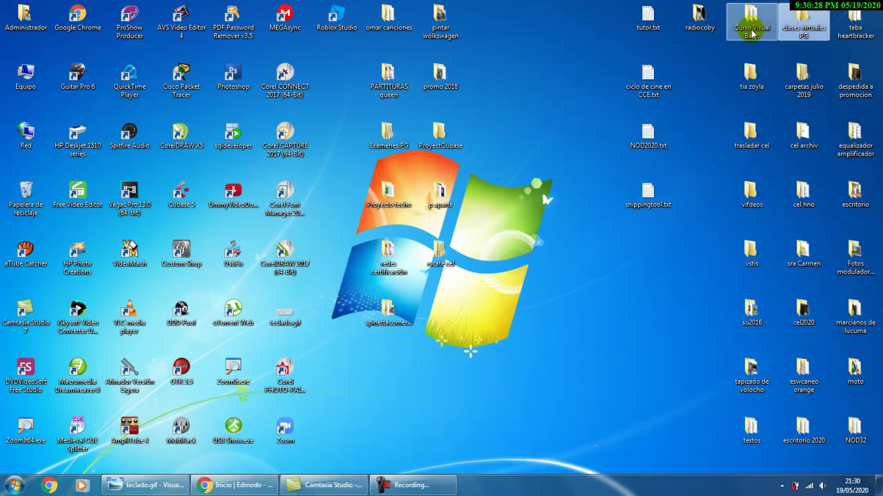
pyautogui.click(484, 137)
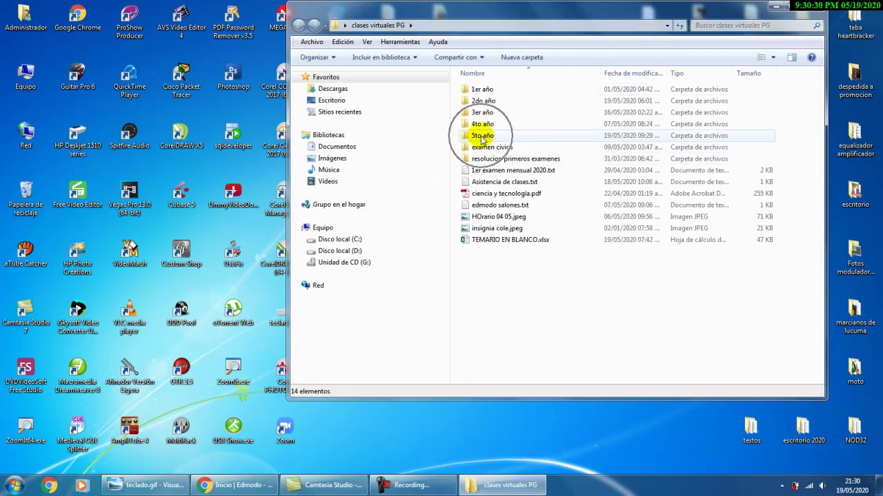
pyautogui.doubleClick(484, 138)
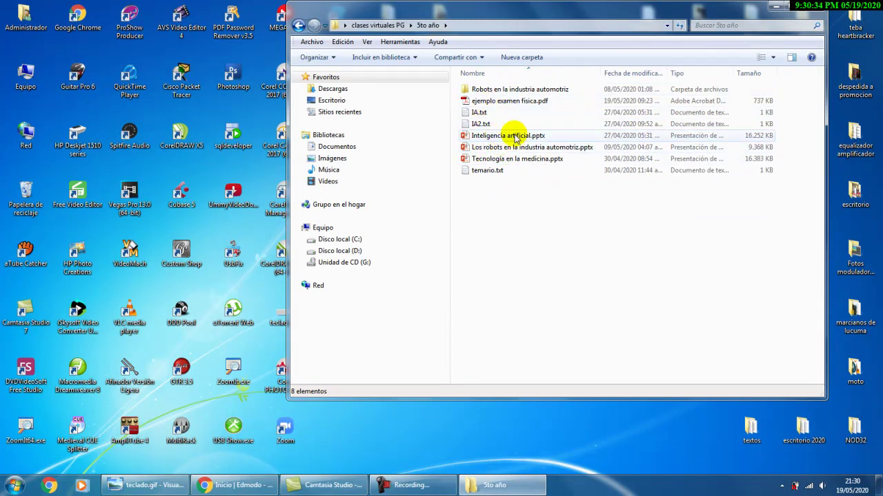
pyautogui.moveTo(516, 137)
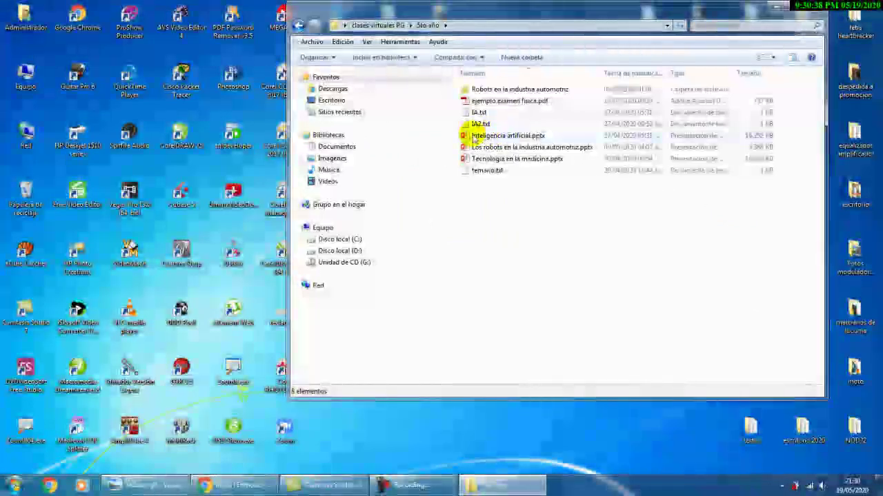
pyautogui.moveTo(483, 137)
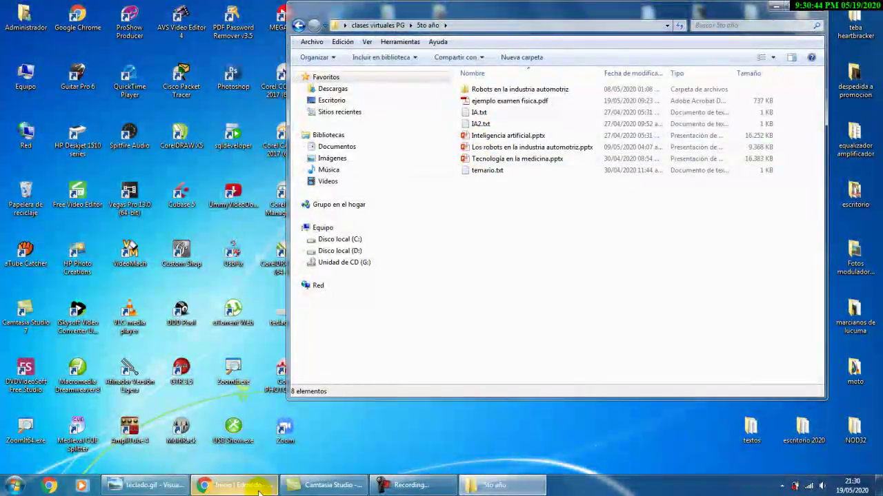
# Switch to Edmodo in Chrome and show the full list of classes.
pyautogui.click(235, 486)
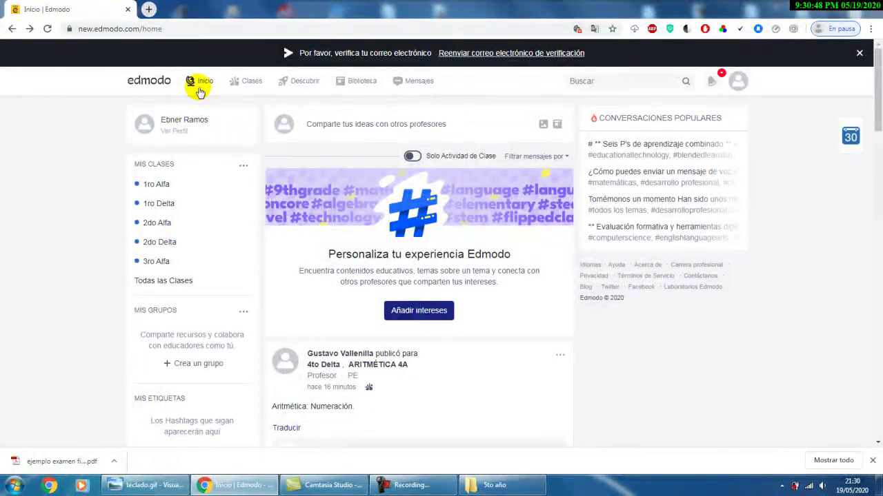
pyautogui.click(181, 122)
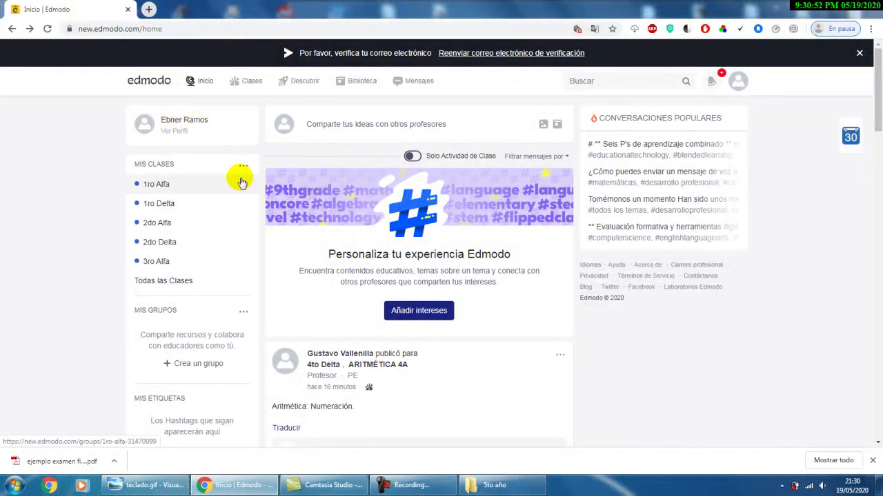
pyautogui.click(176, 286)
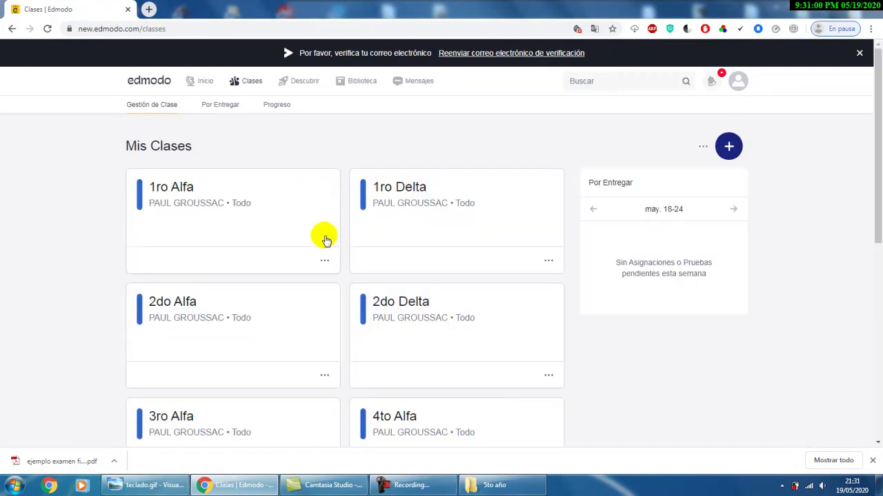
# Open the 5to Alfa class from the class list.
pyautogui.scroll(-4, 345, 262)
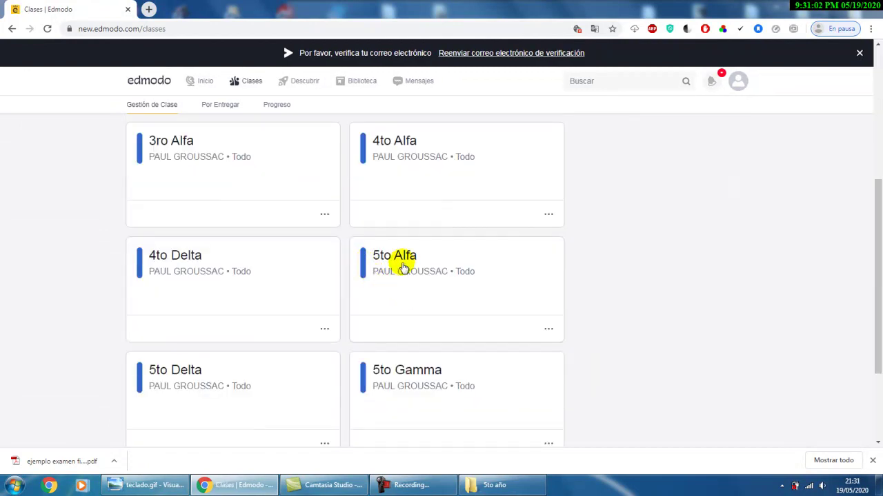
pyautogui.click(388, 266)
pyautogui.click(388, 268)
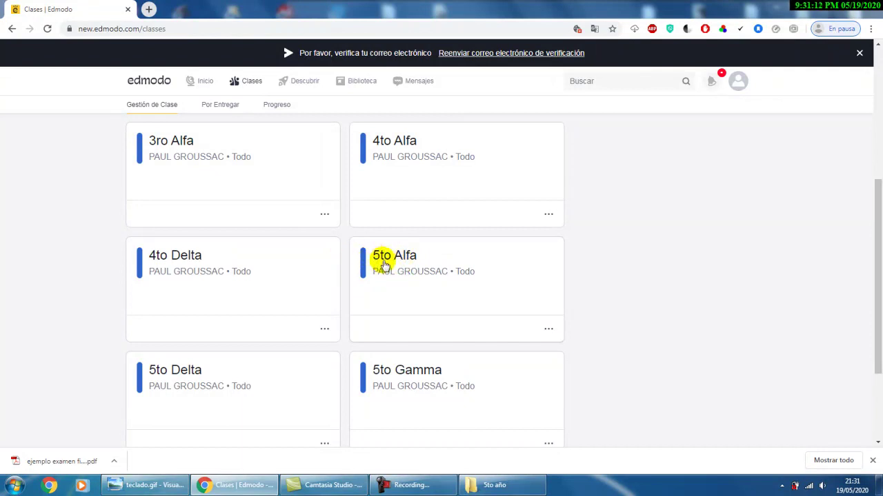
pyautogui.rightClick(404, 256)
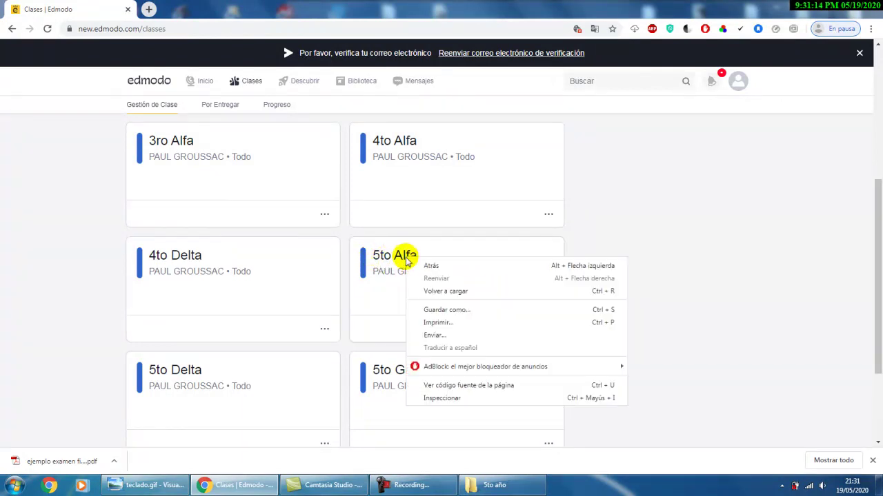
pyautogui.press('Escape')
pyautogui.click(391, 255)
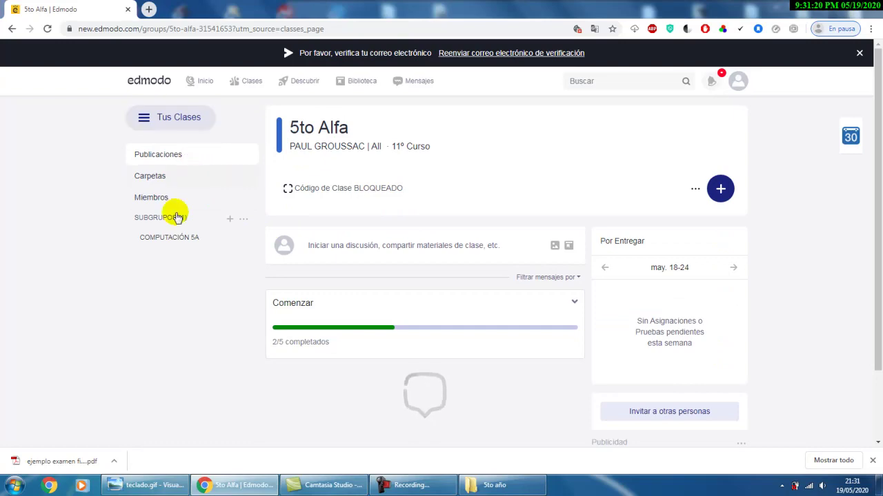
# Open the COMPUTACIÓN 5A subgroup of the 5to Alfa class.
pyautogui.hotkey('ctrl', '1')
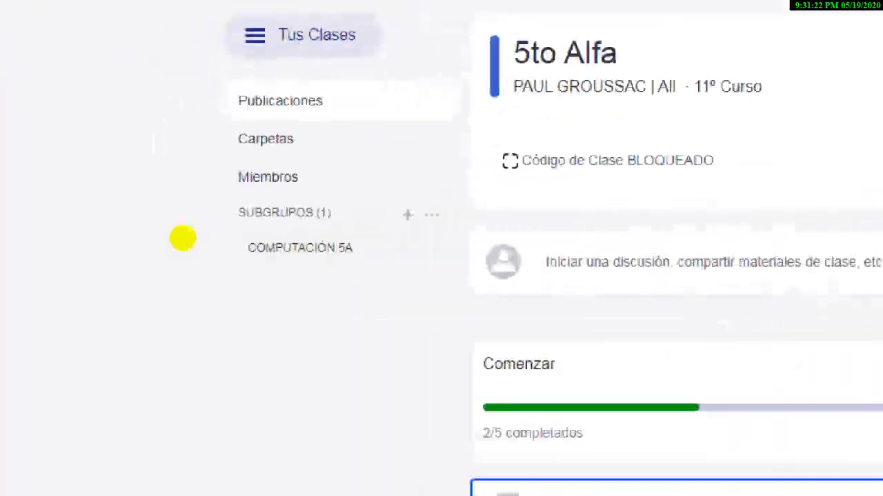
pyautogui.moveTo(201, 231)
pyautogui.mouseDown()
pyautogui.moveTo(202, 251)
pyautogui.moveTo(250, 180)
pyautogui.mouseUp()
pyautogui.press('Escape')
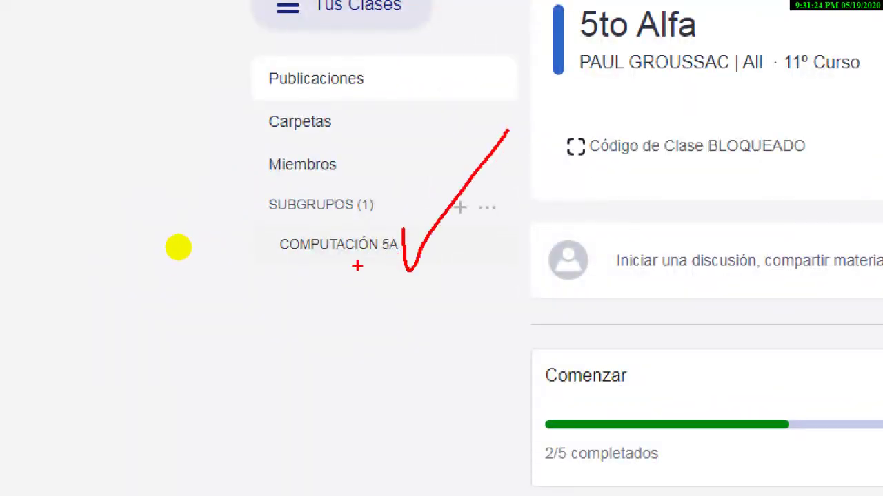
pyautogui.click(173, 241)
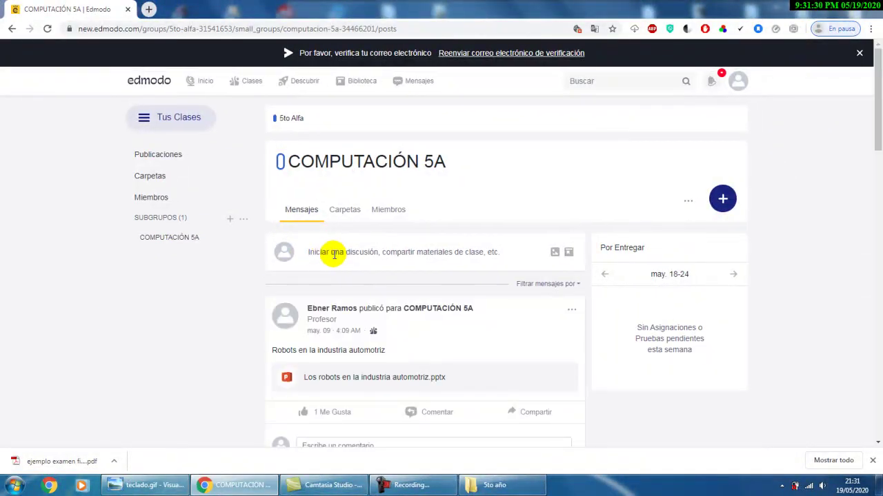
# Start a new message addressed to the COMPUTACIÓN 5A subgroup.
pyautogui.hotkey('ctrl', '1')
pyautogui.moveTo(347, 242)
pyautogui.mouseDown()
pyautogui.moveTo(305, 239)
pyautogui.moveTo(337, 267)
pyautogui.moveTo(506, 256)
pyautogui.moveTo(449, 233)
pyautogui.moveTo(352, 243)
pyautogui.mouseUp()
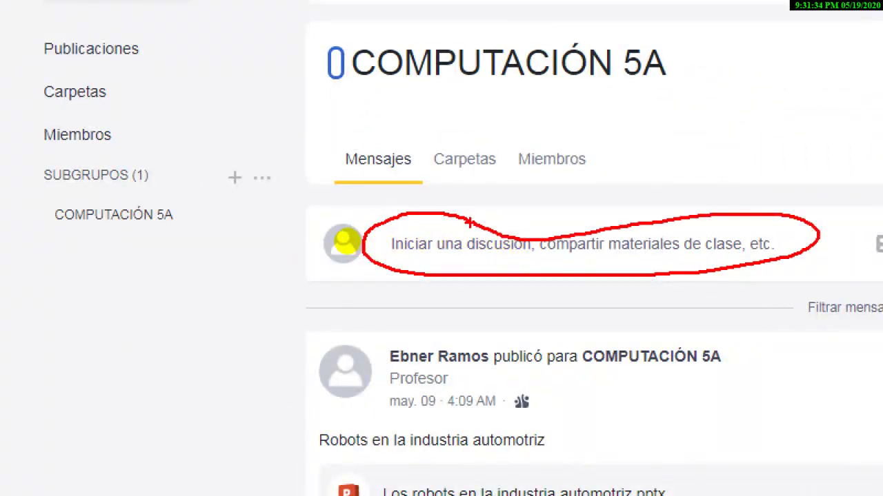
pyautogui.press('Escape')
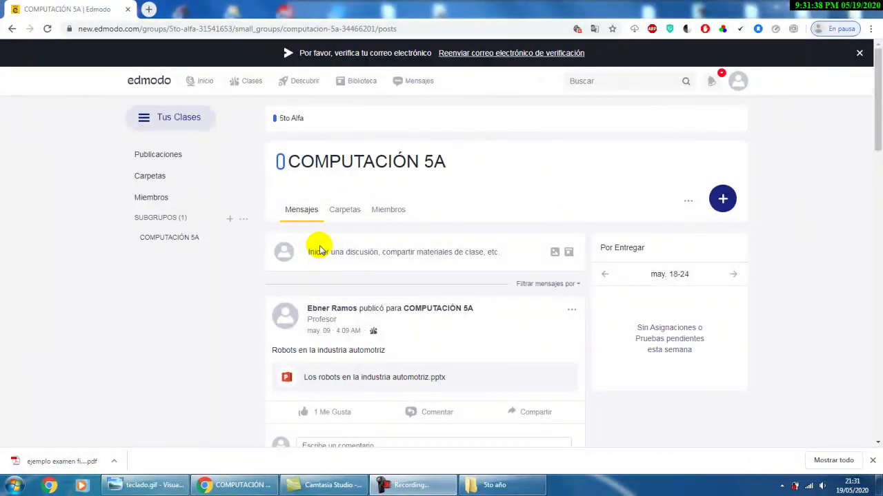
pyautogui.click(314, 249)
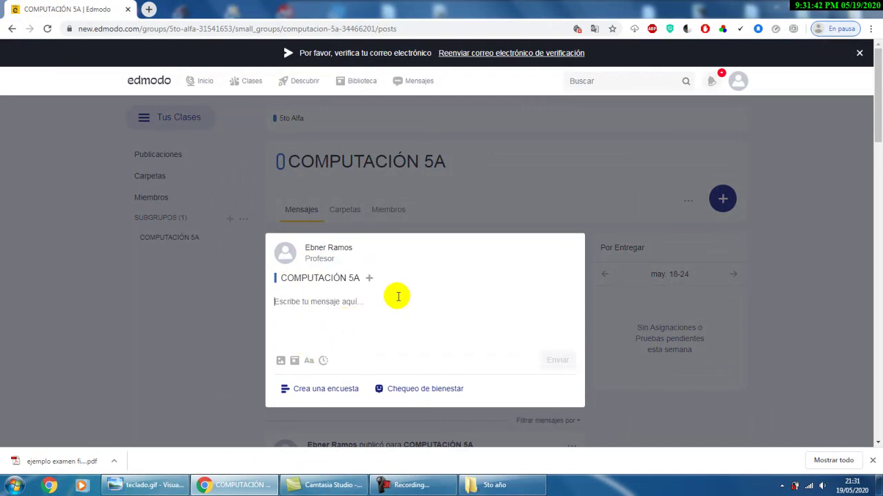
pyautogui.click(281, 362)
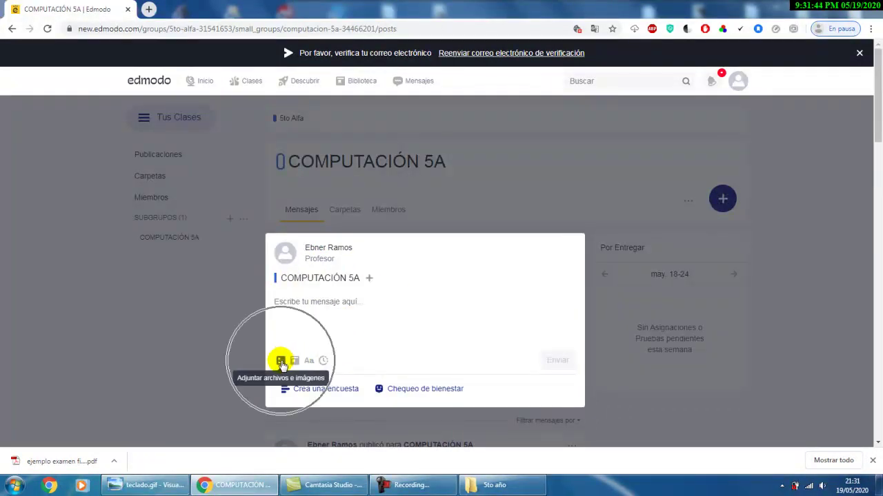
pyautogui.click(354, 84)
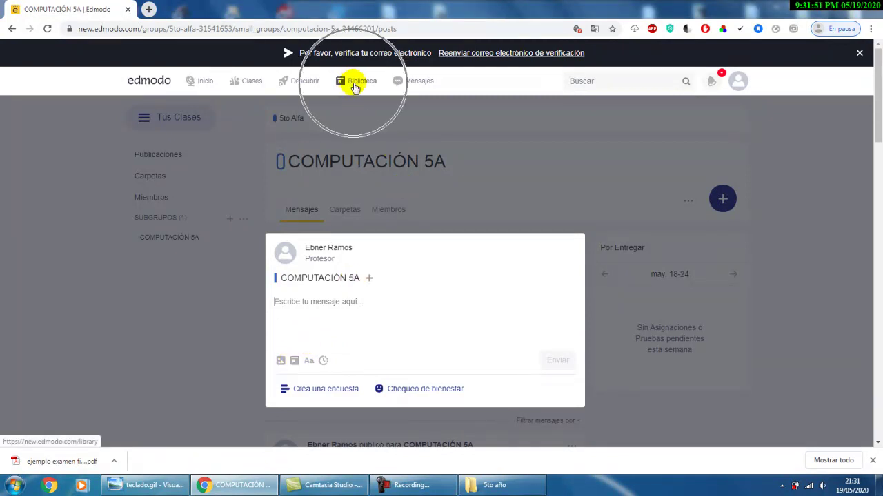
# Attach Inteligencia artificial.pptx from the desktop folder clases virtuales PG > 5to año to the message.
pyautogui.click(280, 363)
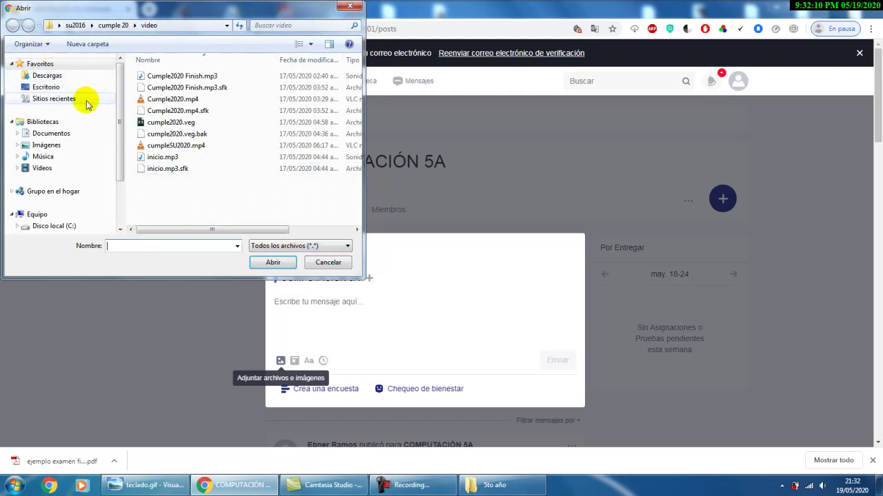
pyautogui.click(45, 88)
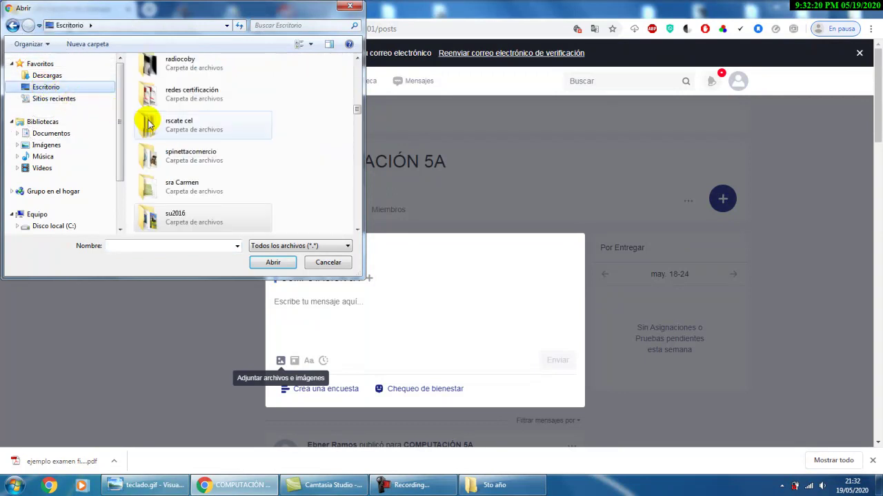
pyautogui.moveTo(357, 111); pyautogui.dragTo(357, 74)
pyautogui.click(191, 96)
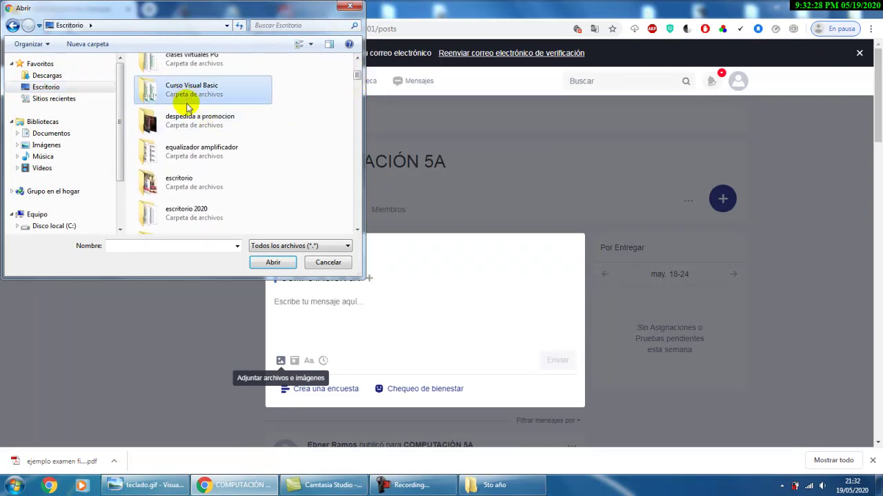
pyautogui.click(356, 58)
pyautogui.doubleClick(195, 99)
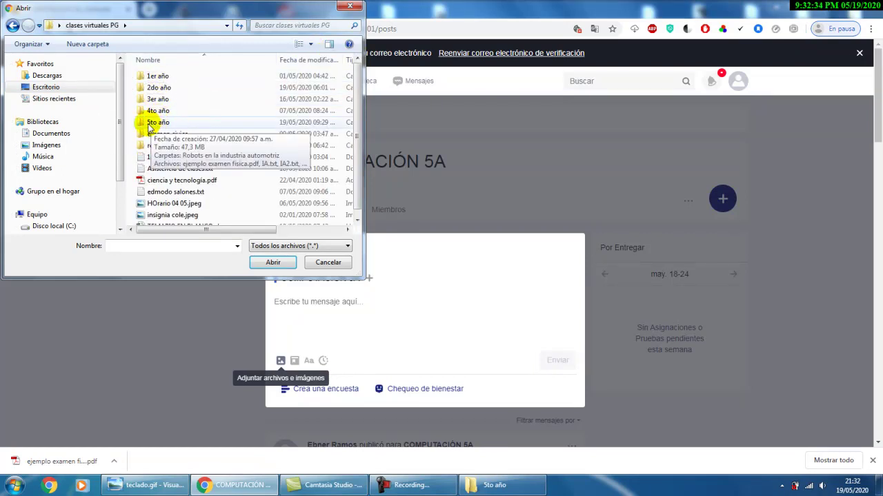
pyautogui.doubleClick(158, 124)
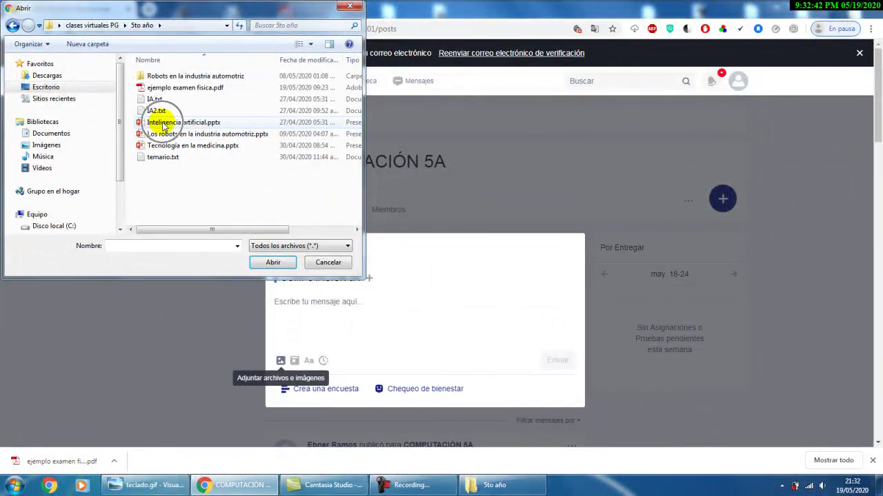
pyautogui.click(165, 124)
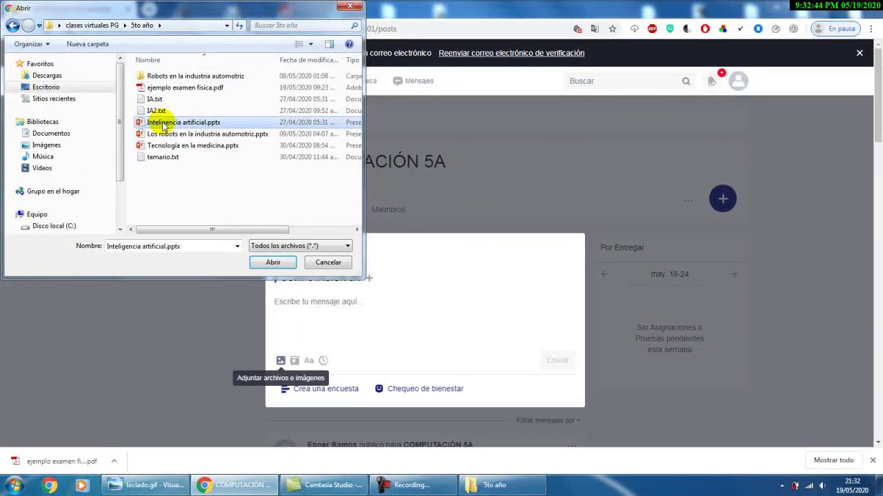
pyautogui.click(272, 263)
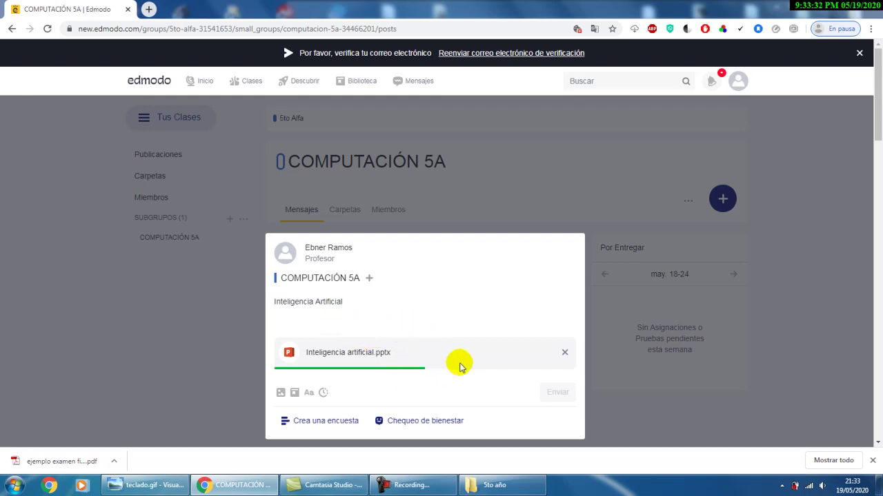
# Enter "Inteligencia Artificial" as the message text and send the post once the presentation has uploaded.
pyautogui.click(556, 394)
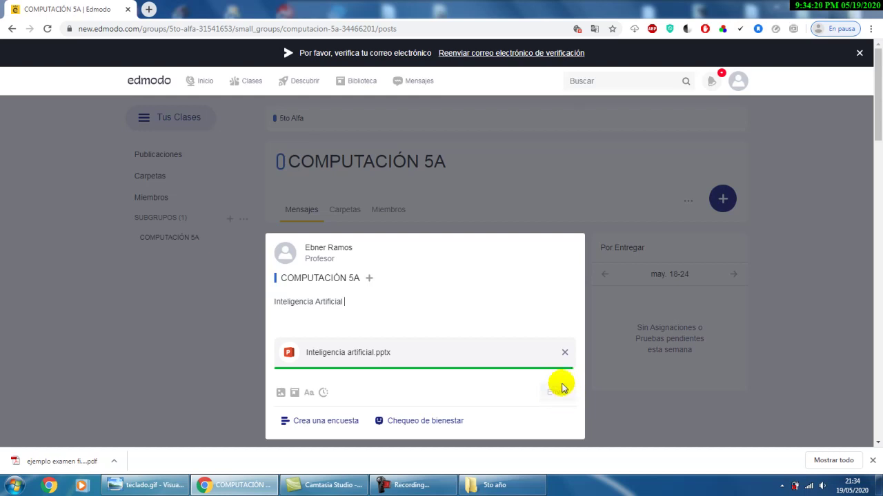
pyautogui.click(557, 391)
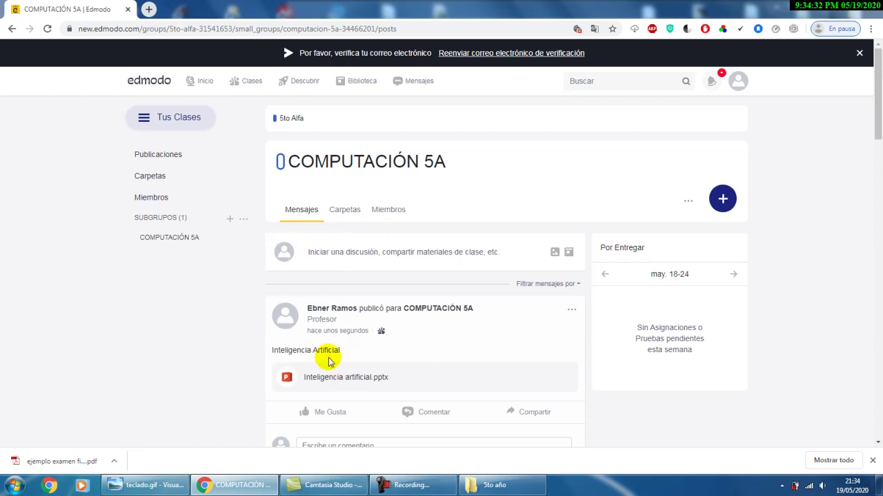
# Permanently delete the newly published Inteligencia Artificial post from the COMPUTACIÓN 5A subgroup and check the remaining posts.
pyautogui.click(571, 310)
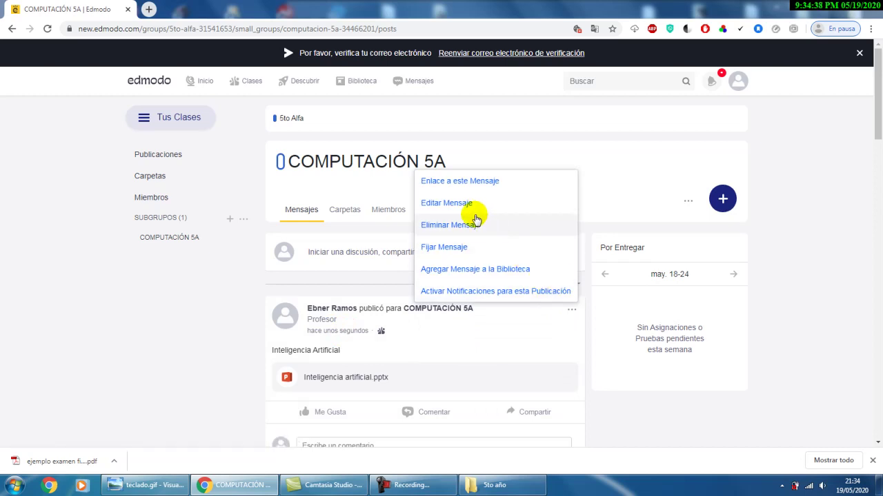
pyautogui.click(458, 229)
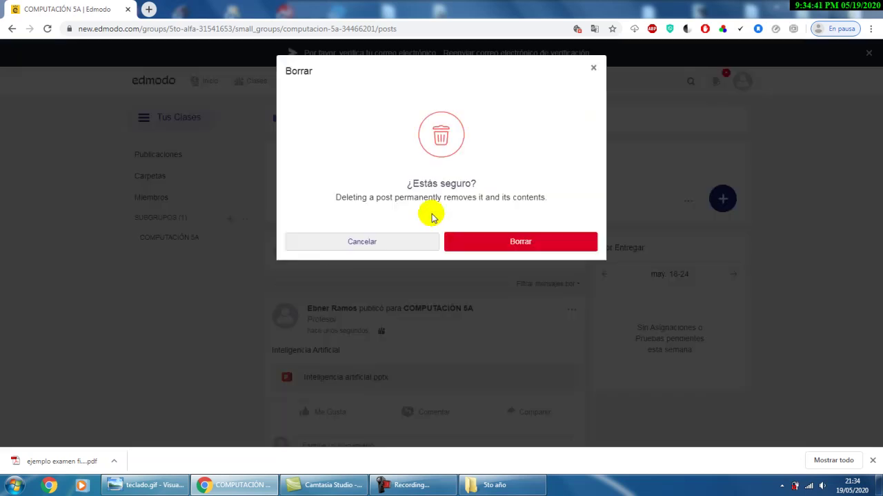
pyautogui.click(516, 243)
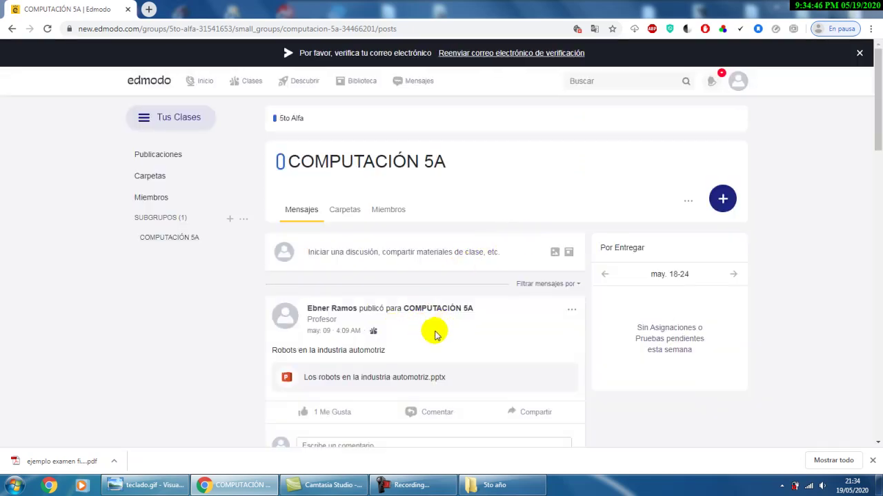
pyautogui.scroll(-2, 390, 322)
pyautogui.scroll(2, 390, 322)
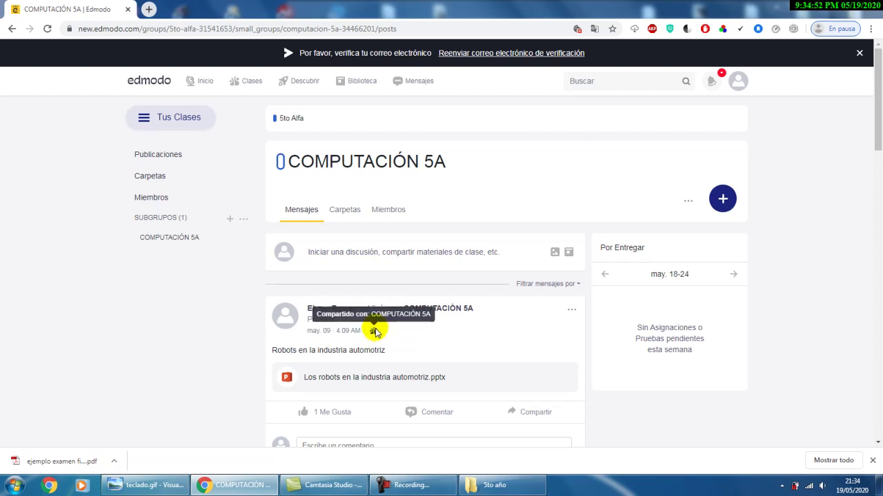
# Switch to the 5to año folder window and temporarily mark the PDF, text and presentation files with red checkmarks plus the handwritten note "word".
pyautogui.click(543, 484)
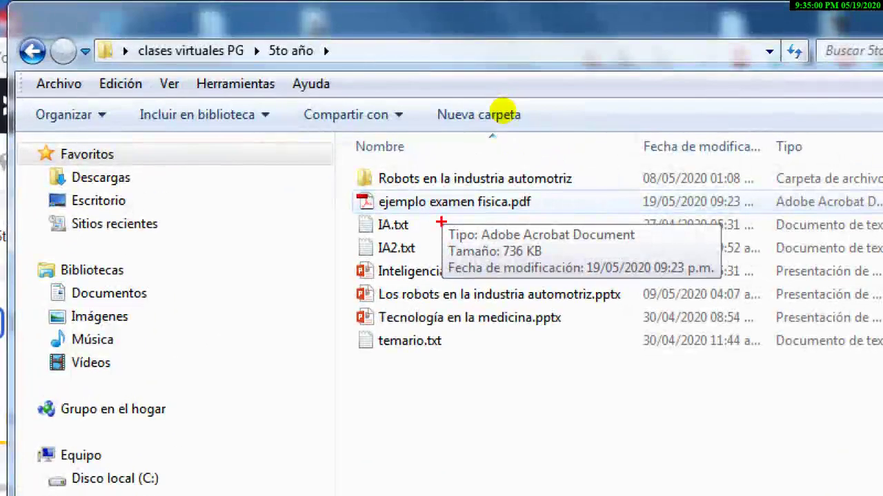
pyautogui.moveTo(475, 197)
pyautogui.mouseDown()
pyautogui.moveTo(483, 208)
pyautogui.moveTo(564, 153)
pyautogui.mouseUp()
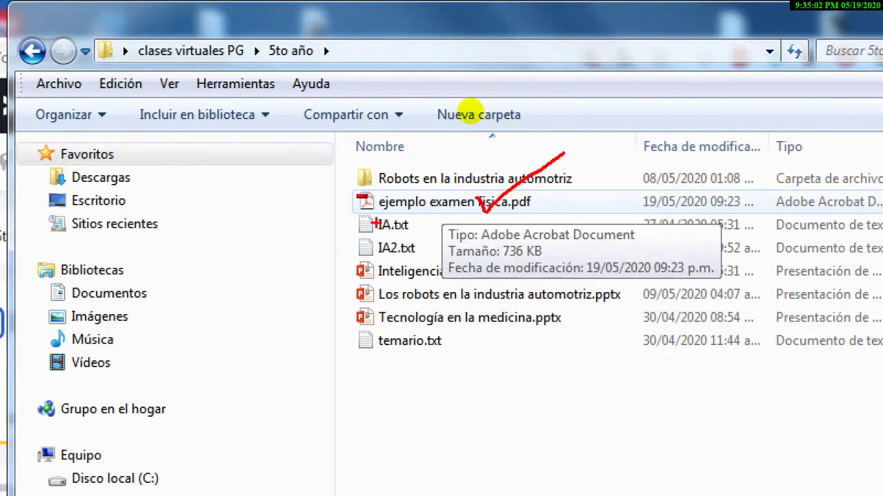
pyautogui.moveTo(376, 223)
pyautogui.mouseDown()
pyautogui.moveTo(384, 230)
pyautogui.moveTo(433, 173)
pyautogui.mouseUp()
pyautogui.moveTo(406, 266)
pyautogui.mouseDown()
pyautogui.moveTo(409, 275)
pyautogui.moveTo(481, 217)
pyautogui.mouseUp()
pyautogui.moveTo(360, 395)
pyautogui.mouseDown()
pyautogui.moveTo(429, 394)
pyautogui.moveTo(476, 372)
pyautogui.moveTo(531, 410)
pyautogui.mouseUp()
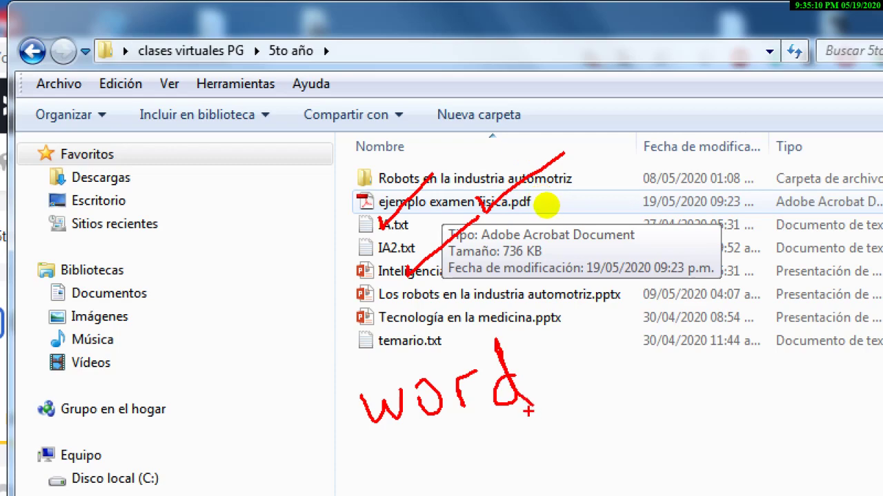
pyautogui.press('Escape')
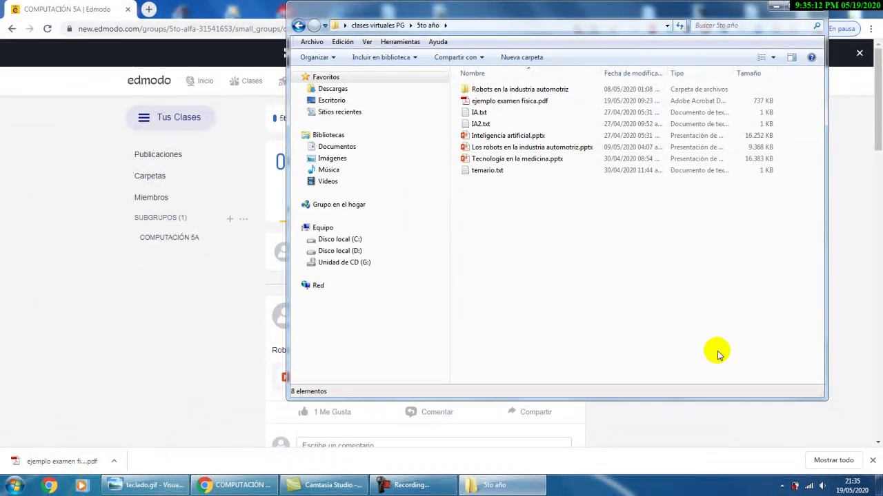